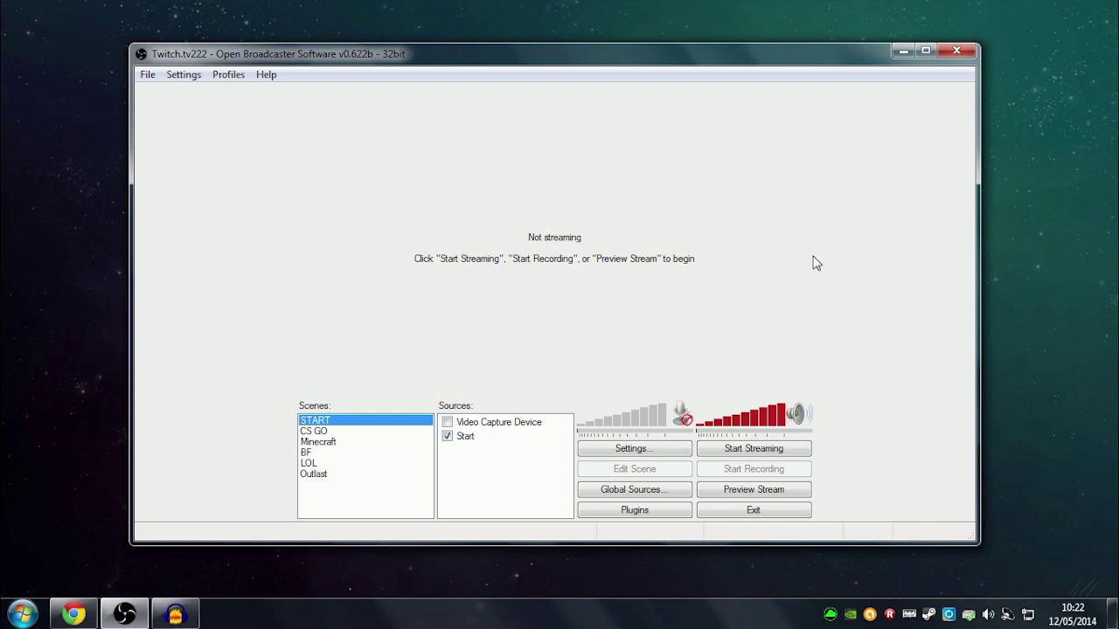
- Start the NightDev Follower Alert installation for OBS and advance to Step 2/5
left_click(75, 614)
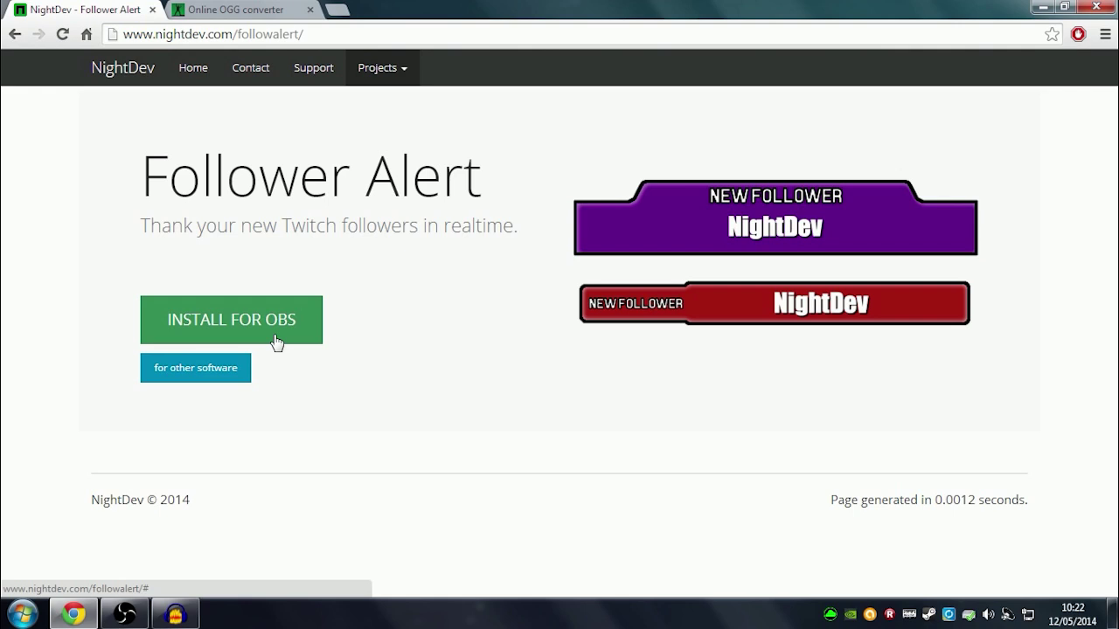
left_click(274, 324)
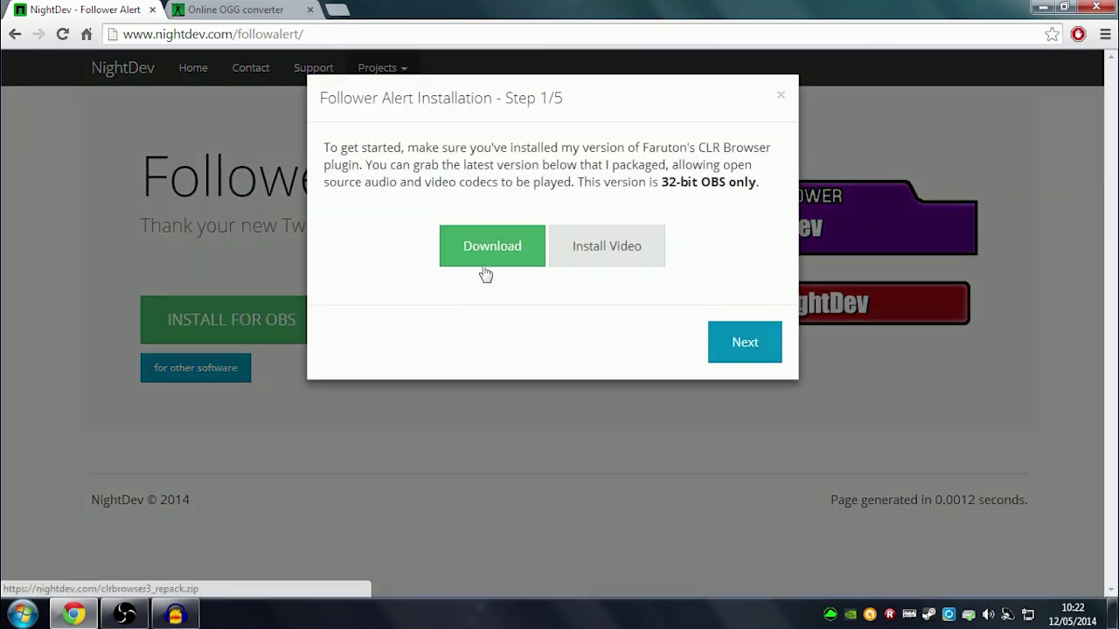
left_click(737, 348)
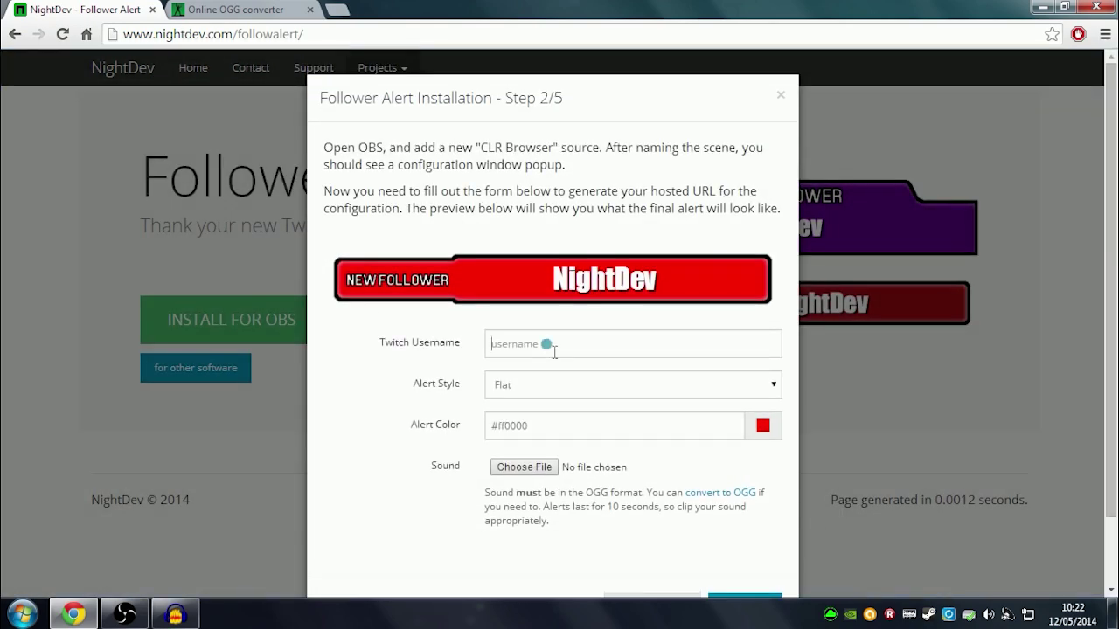
- Enter the Twitch username in the alert's username field
left_click(559, 351)
scroll(591, 356, "down", 1)
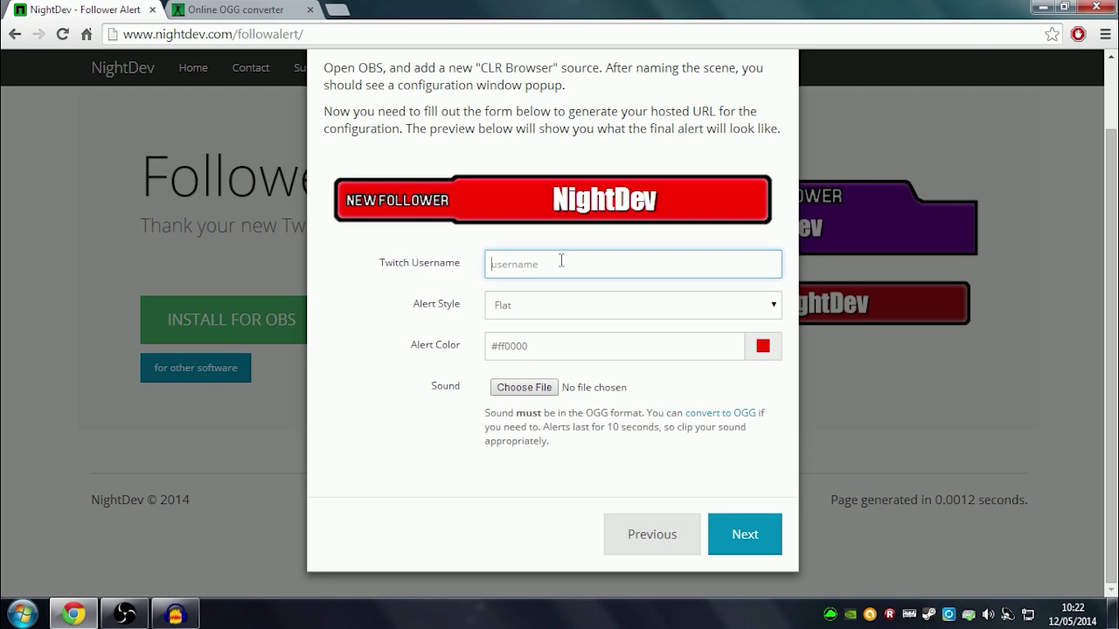
type("m")
key("BackSpace")
type("spank2504")
- Try the Stacked alert style and shift the alert colour from red to purple
left_click(589, 313)
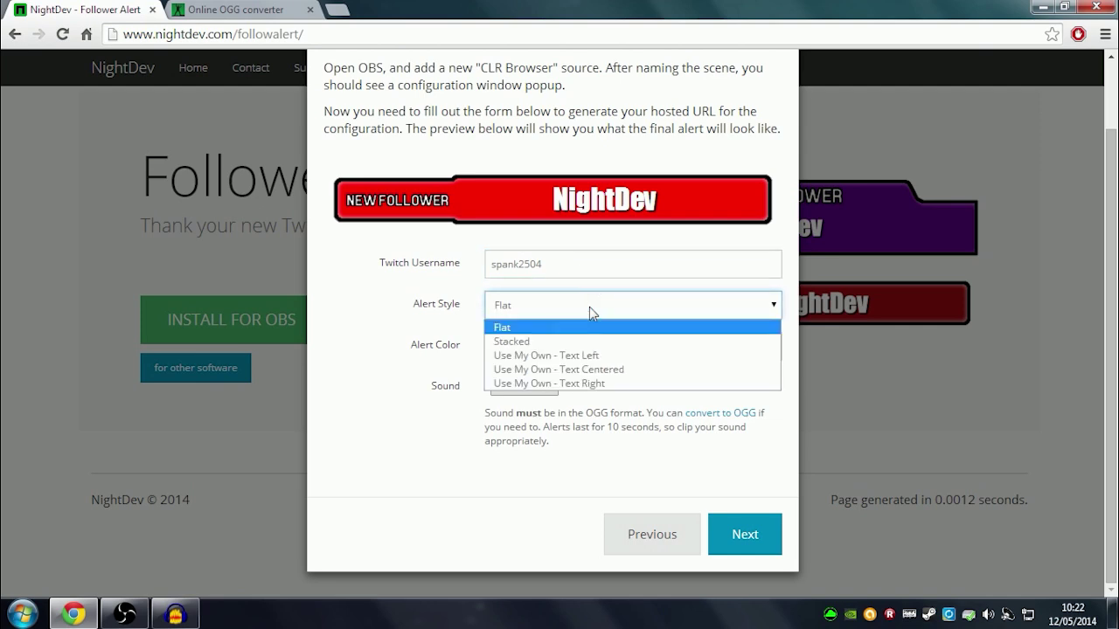
left_click(537, 339)
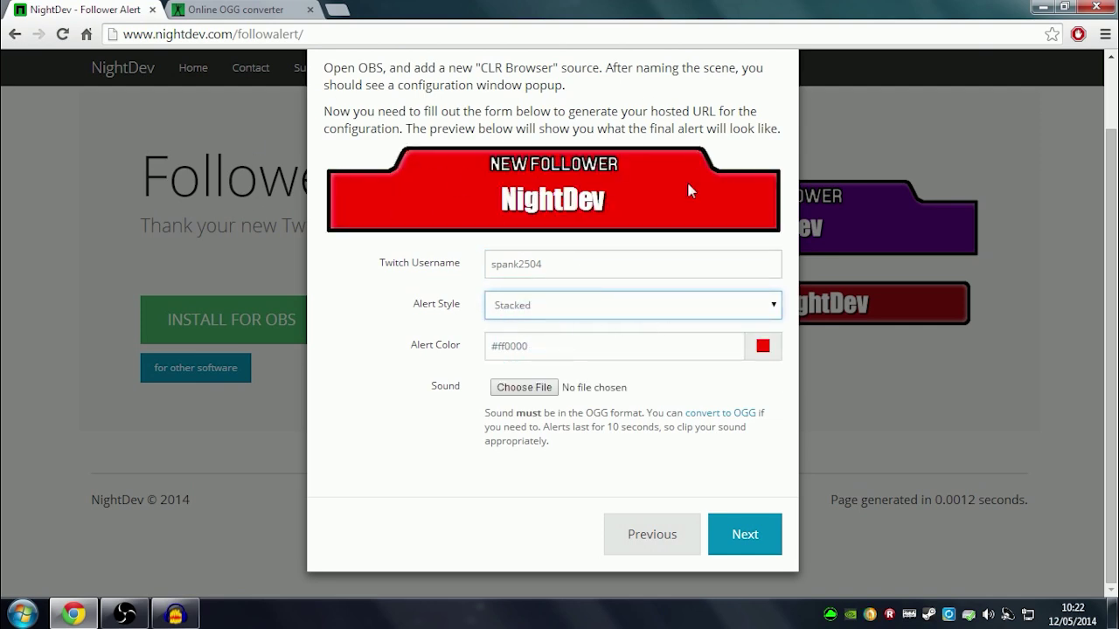
left_click(522, 306)
left_click(526, 341)
left_click(762, 346)
left_click_drag(791, 384, 841, 385)
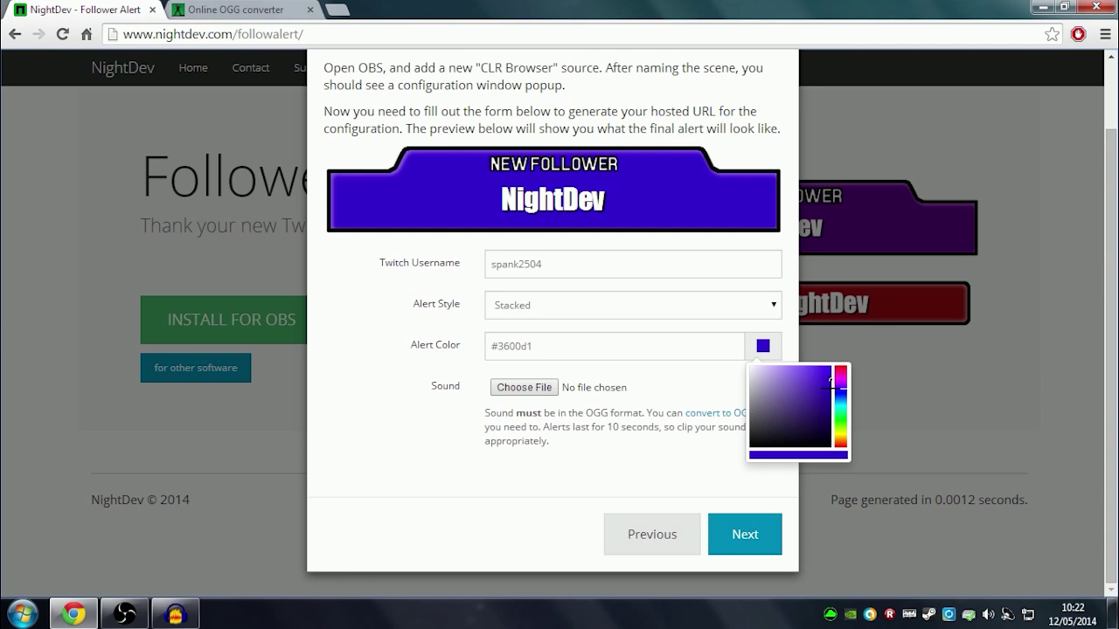
left_click(828, 367)
left_click(544, 252)
- Set the alert style back to Flat with a brighter purple #9106ff colour
left_click(607, 310)
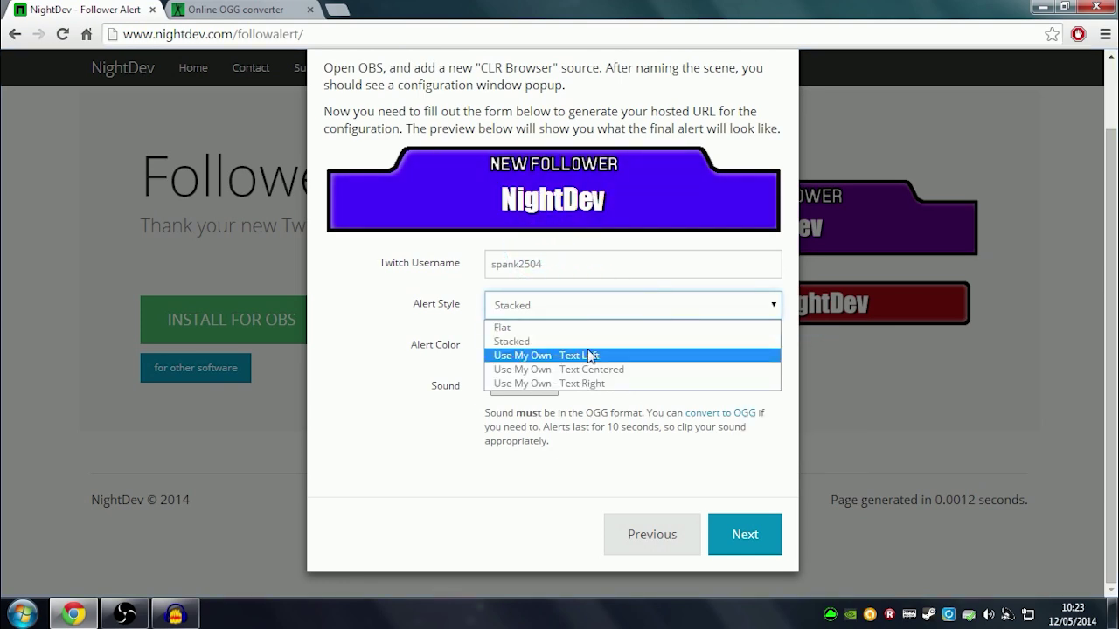
left_click(594, 355)
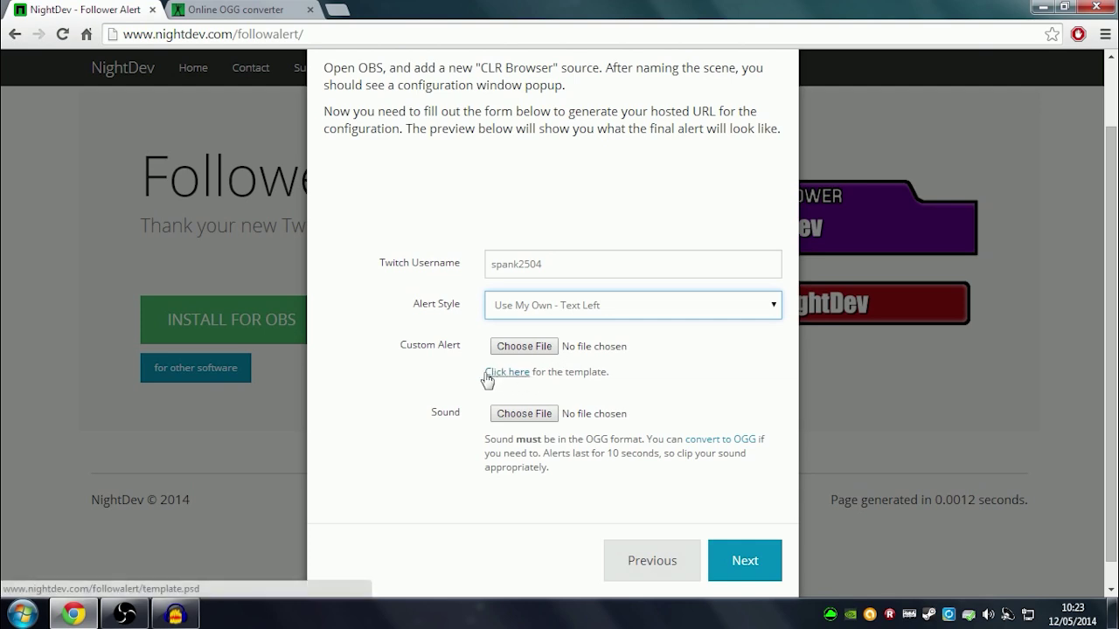
left_click(587, 306)
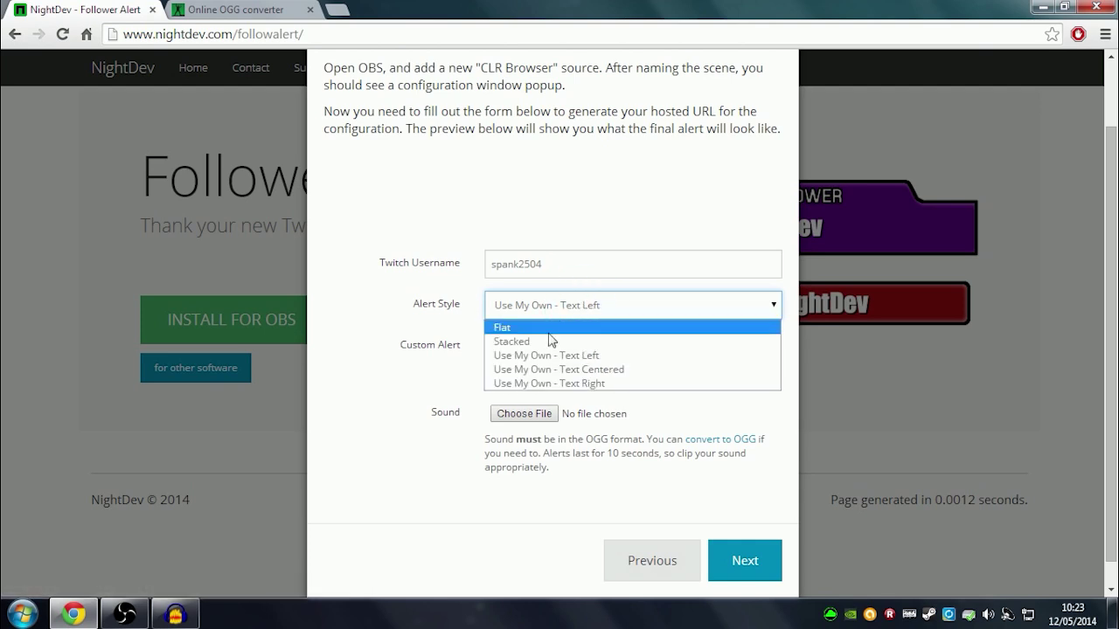
left_click(562, 326)
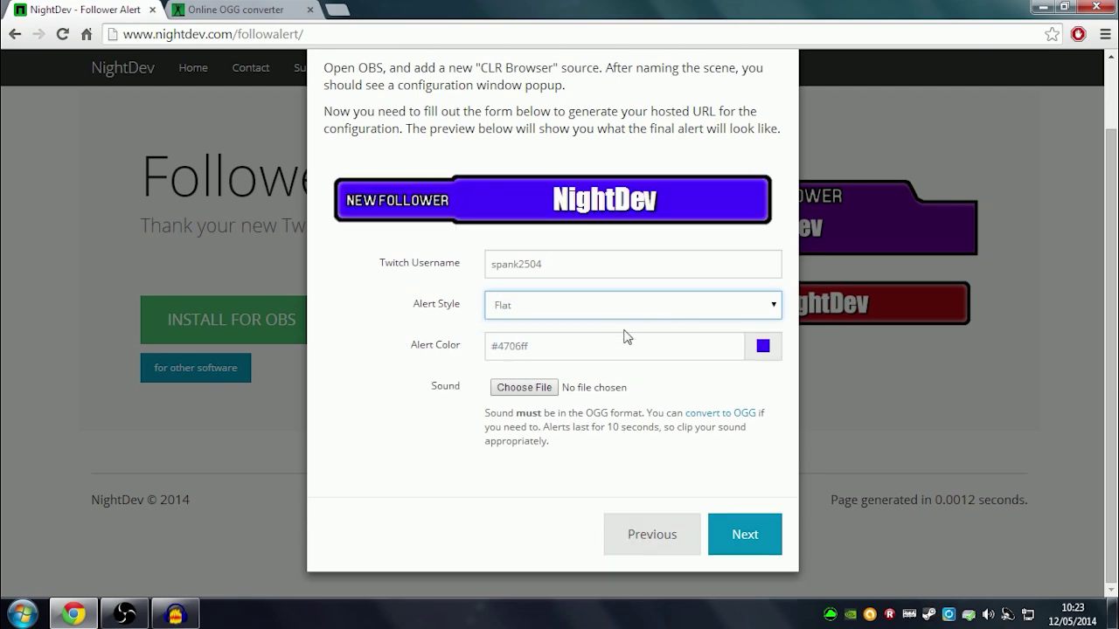
left_click(763, 345)
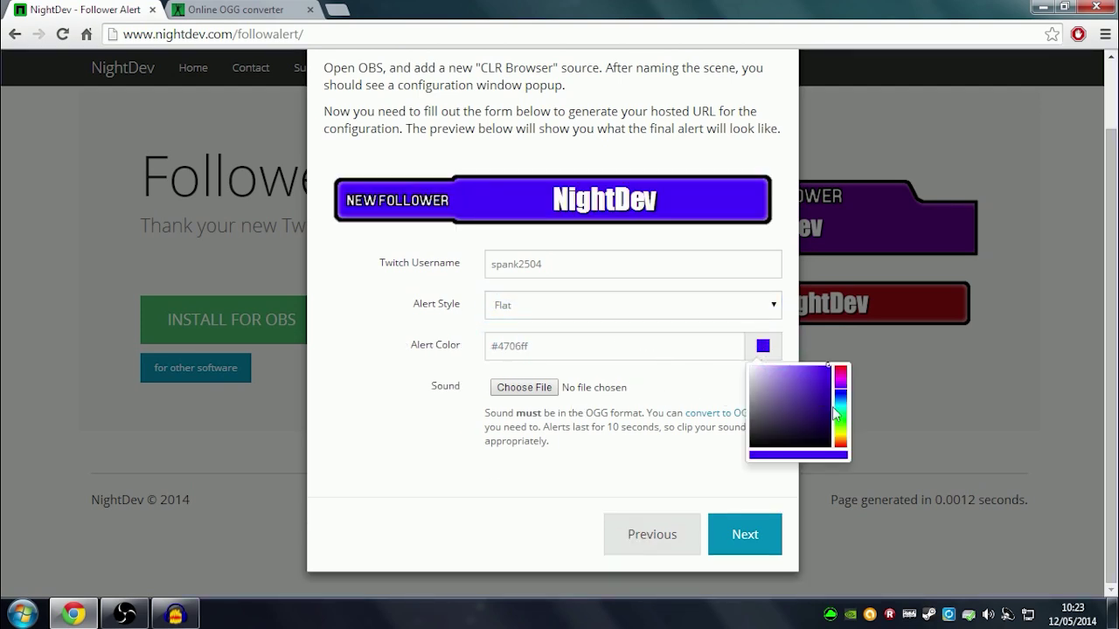
left_click(839, 386)
- Cancel choosing an alert sound, noting it must be OGG, and open the online OGG converter
left_click(524, 388)
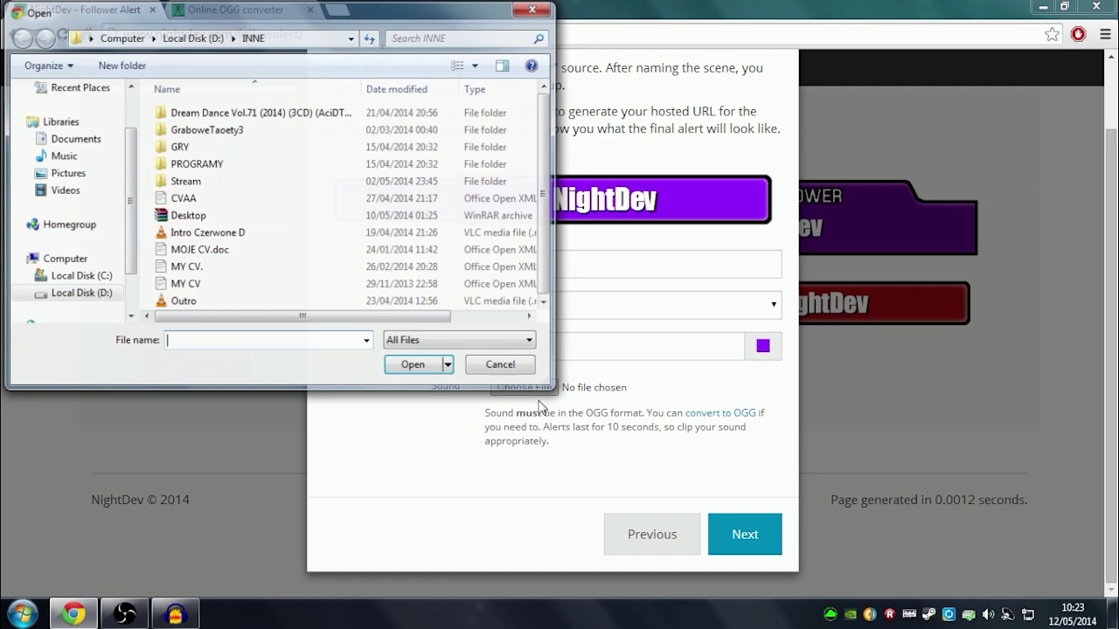
left_click(499, 364)
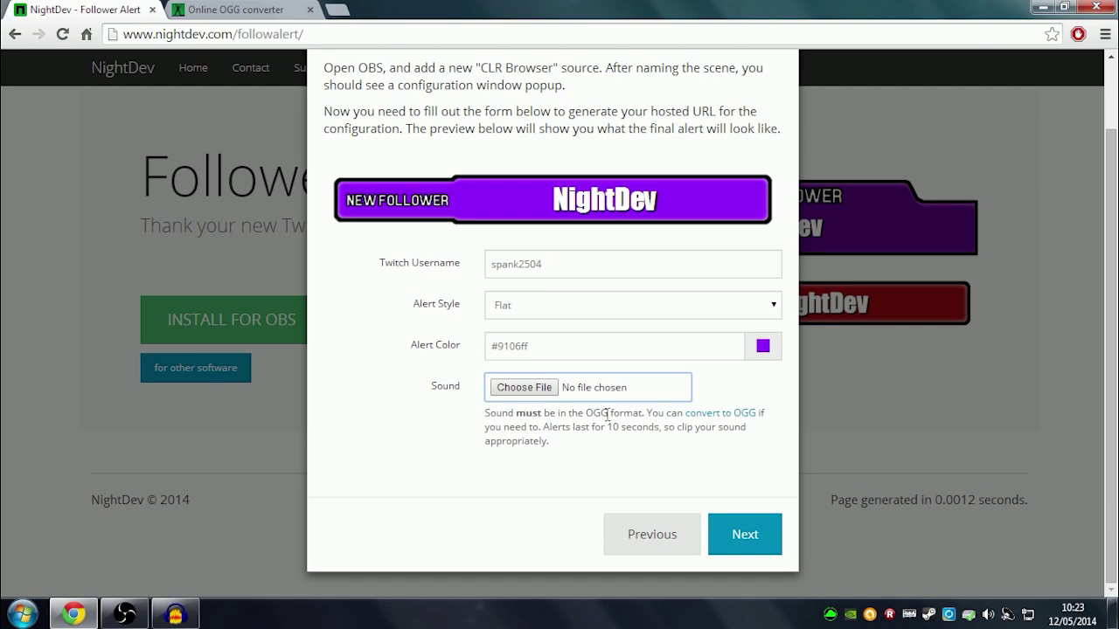
left_click_drag(608, 414, 594, 417)
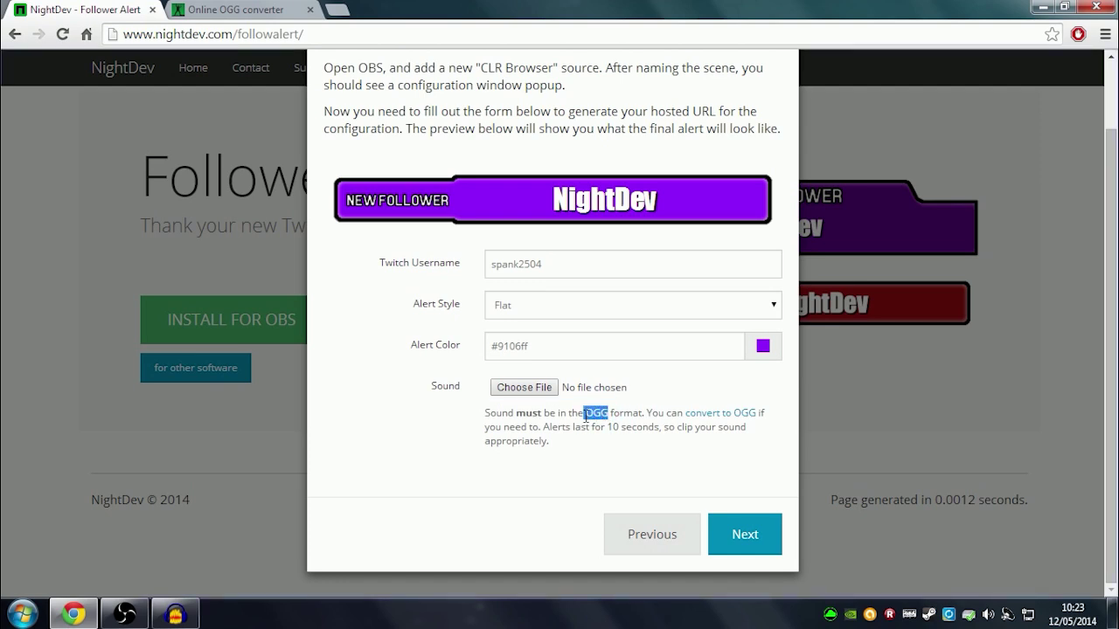
left_click(592, 428)
left_click(720, 413)
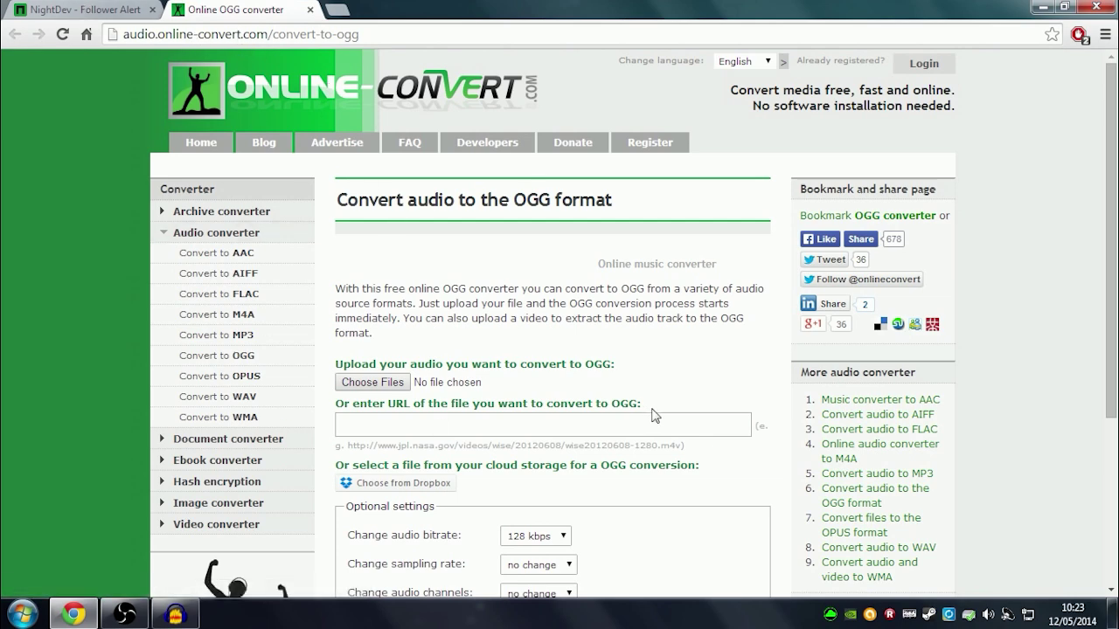
scroll(651, 415, "down", 2)
scroll(515, 476, "down", 1)
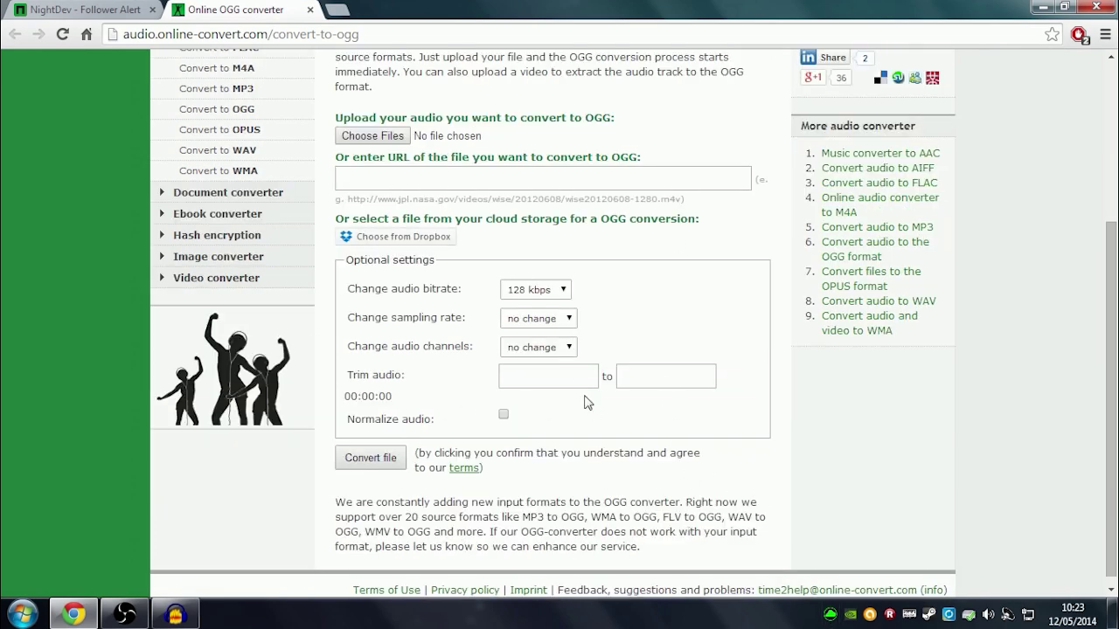
- Return to the Follower Alert page and advance to Step 3/5, the hosted URL
left_click(113, 9)
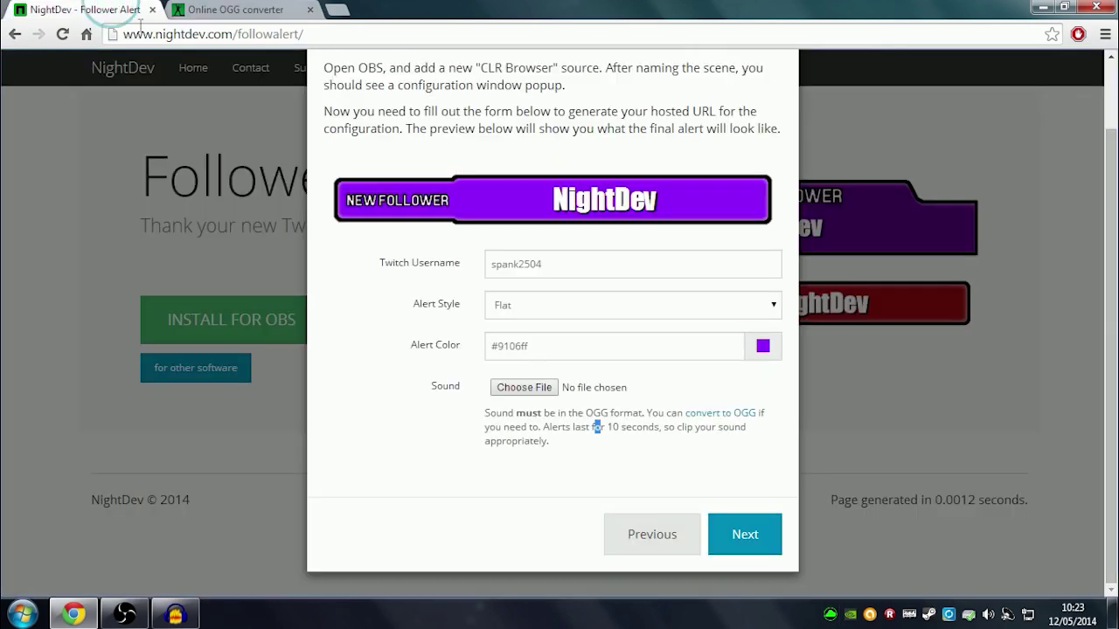
left_click(512, 392)
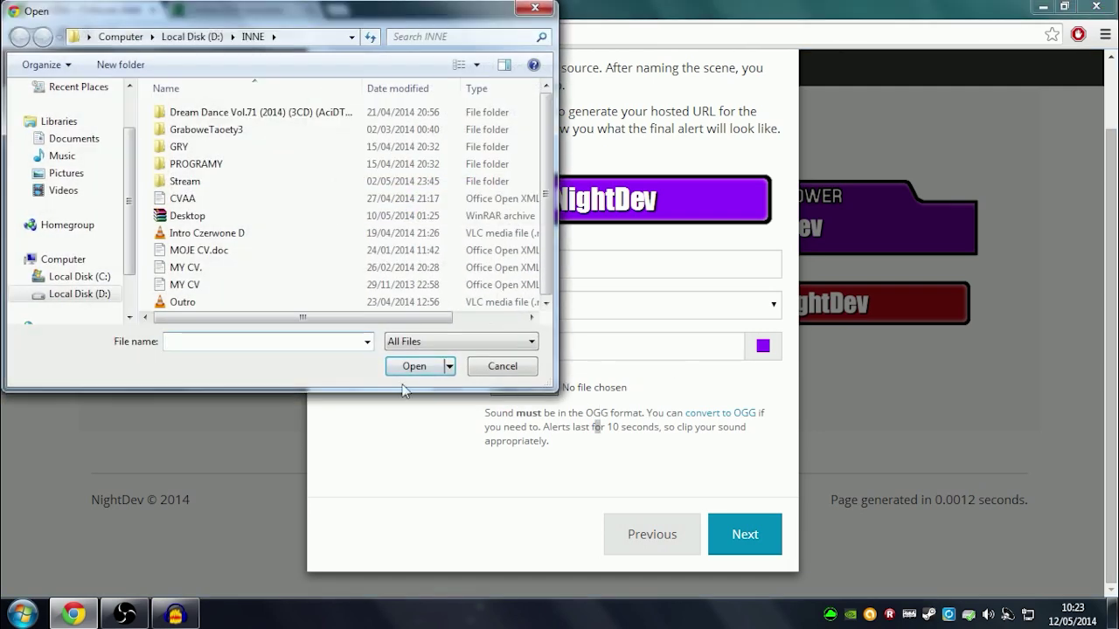
left_click(531, 8)
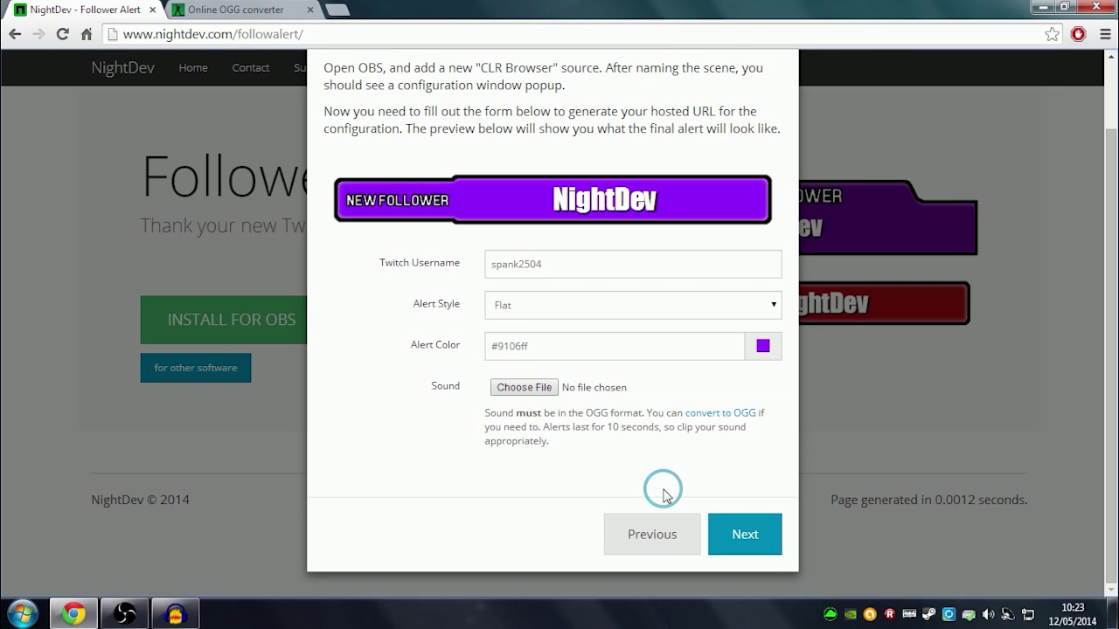
left_click(771, 549)
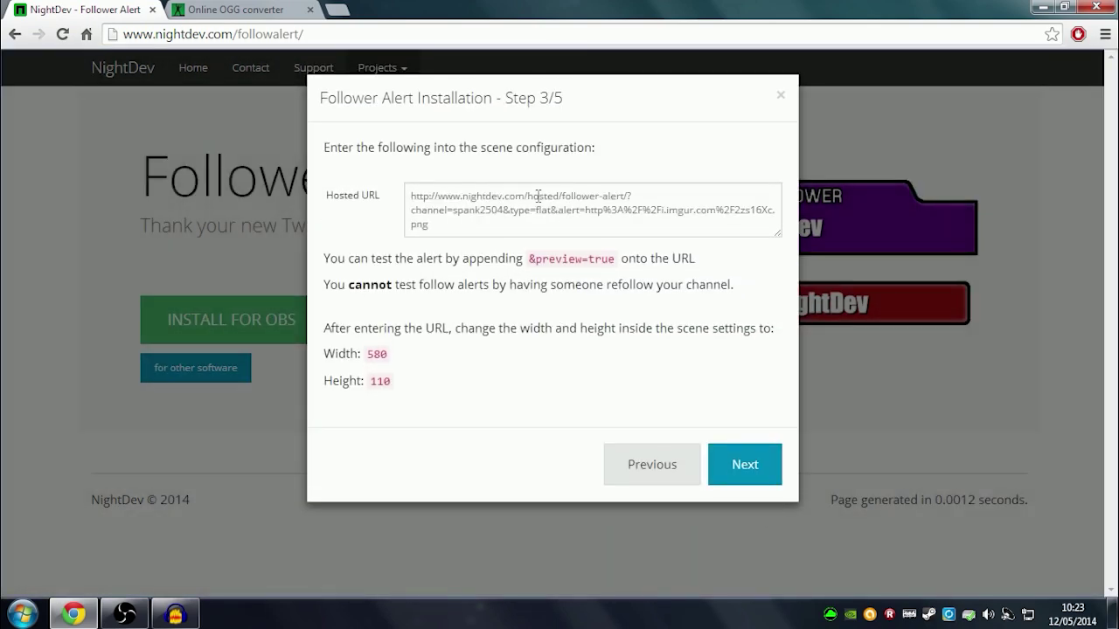
- Copy the hosted alert URL and bring OBS Classic back to the front
left_click(453, 225)
right_click(429, 200)
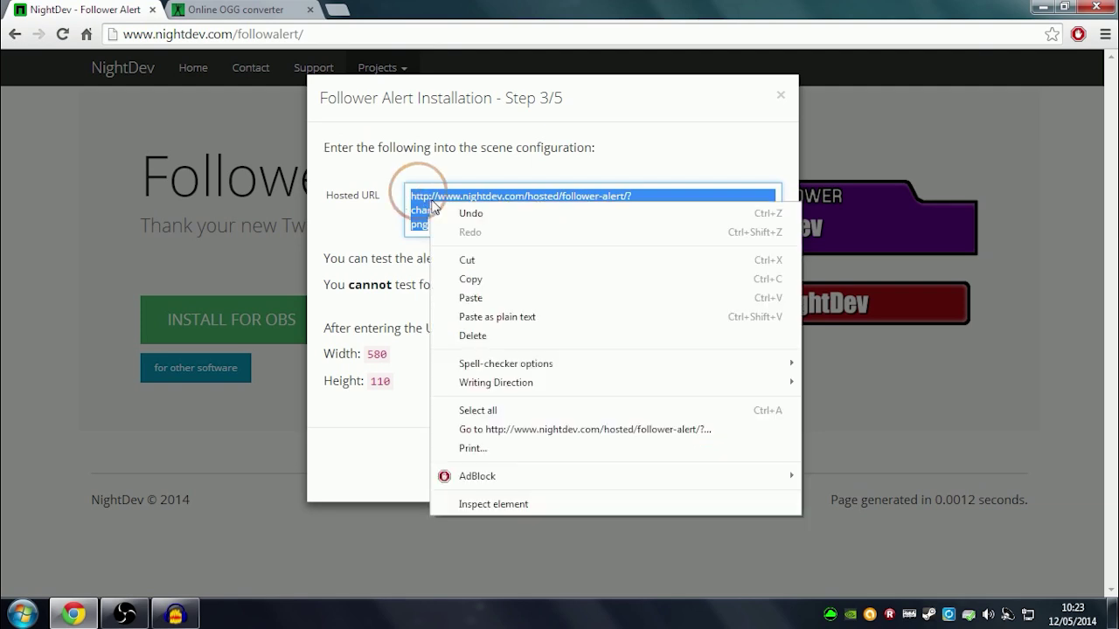
left_click(474, 282)
left_click(124, 614)
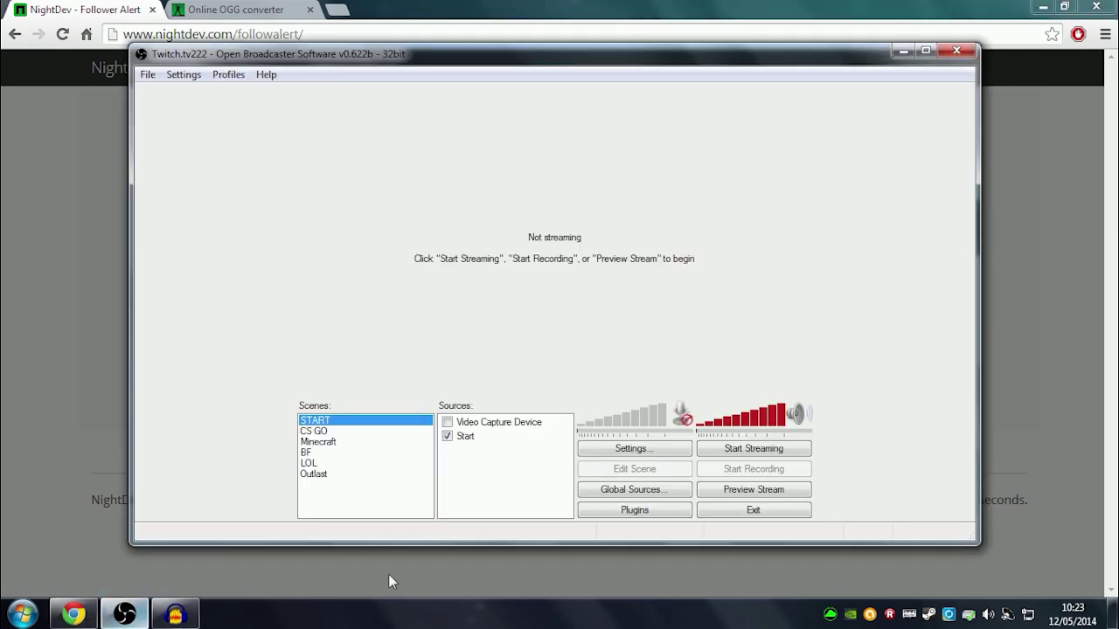
- Add a CLR Browser source with the default name and paste the hosted alert URL
right_click(494, 463)
mouse_move(550, 476)
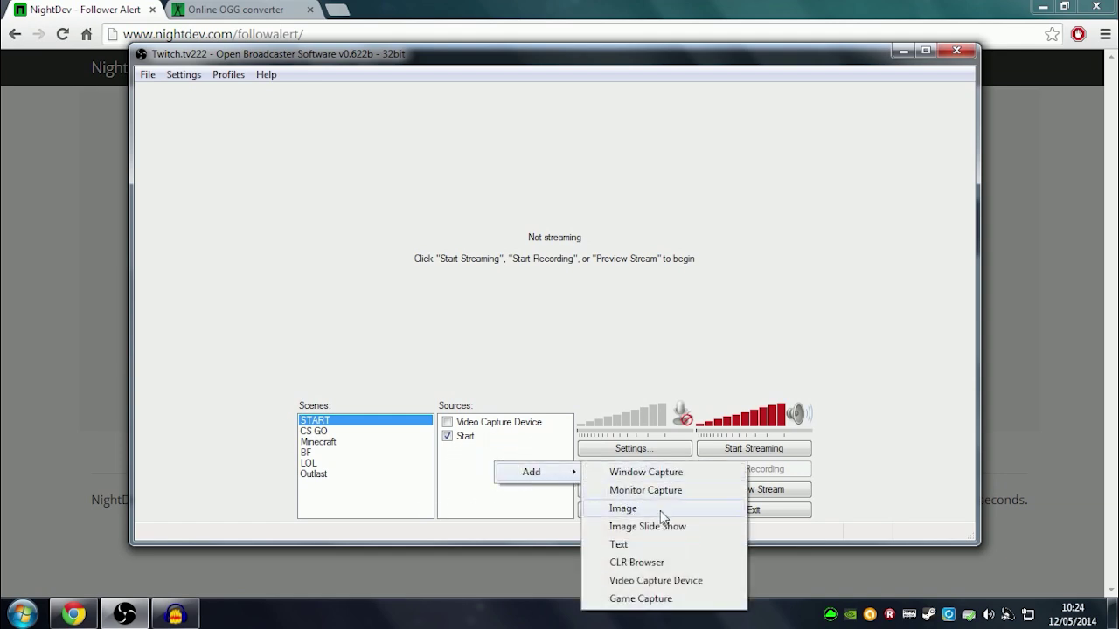
left_click(654, 564)
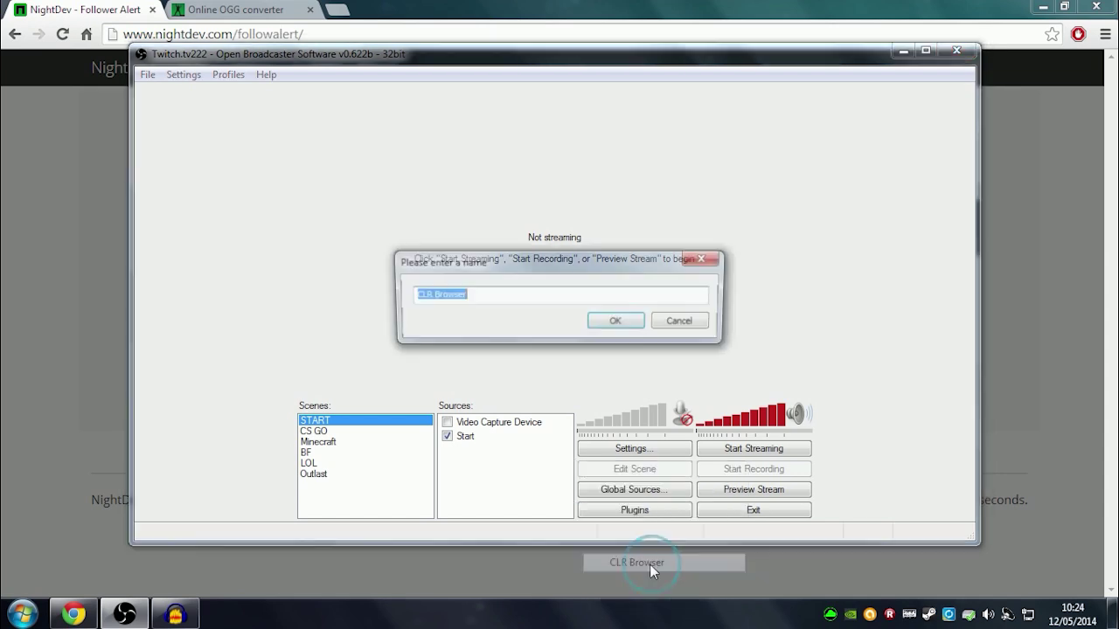
left_click(617, 323)
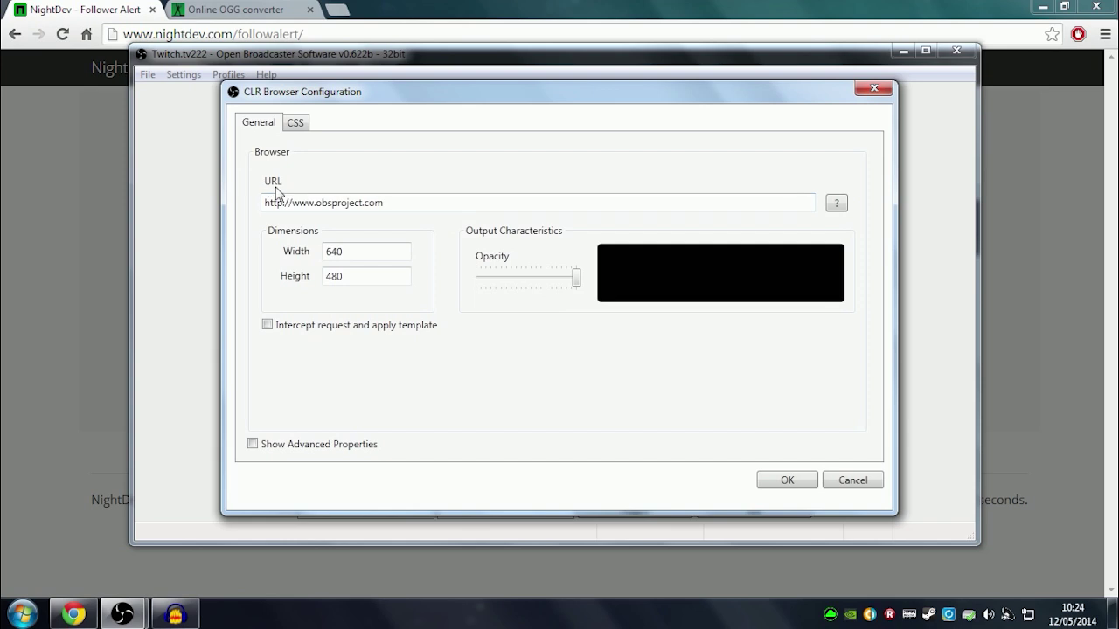
left_click_drag(397, 205, 196, 190)
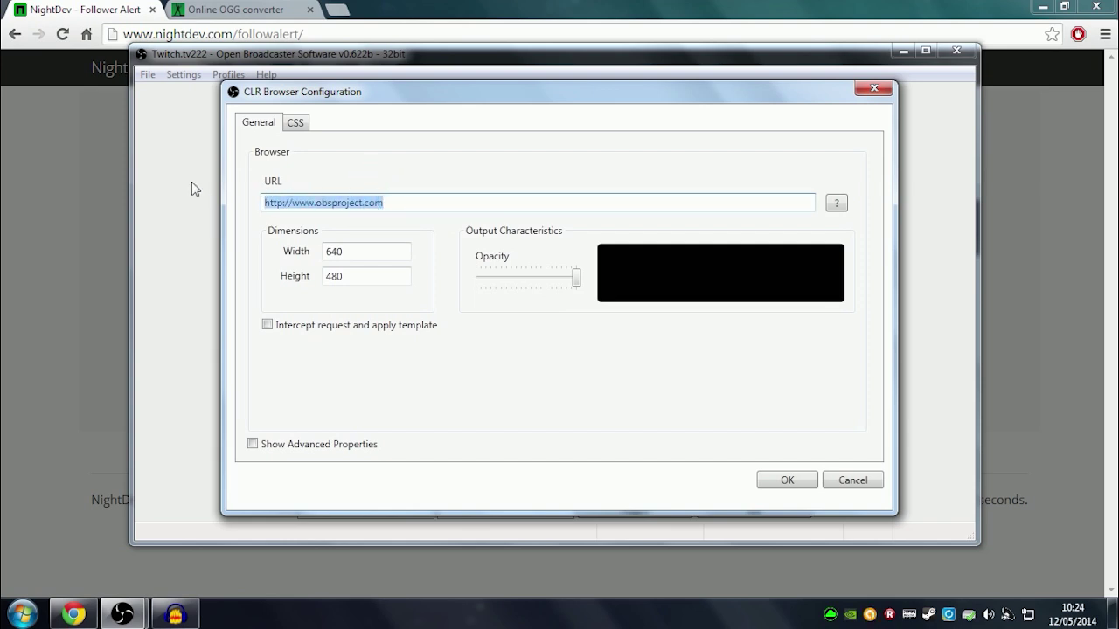
key("ctrl+v")
- Check the alert's URL and dimensions on the NightDev installer, then return to the source settings
left_click(358, 252)
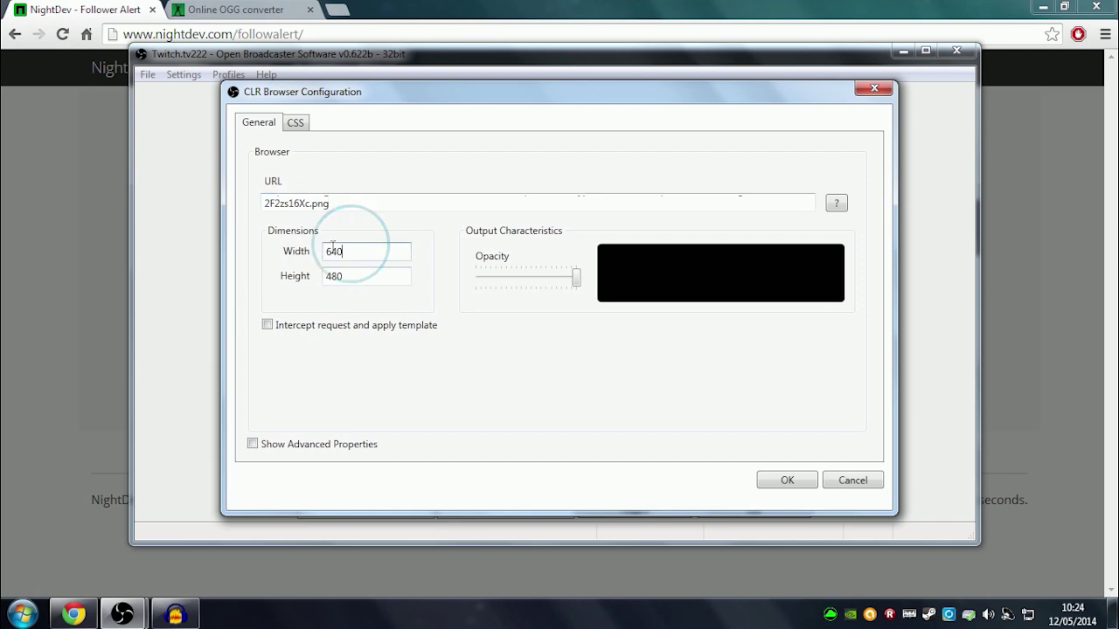
left_click_drag(312, 91, 507, 111)
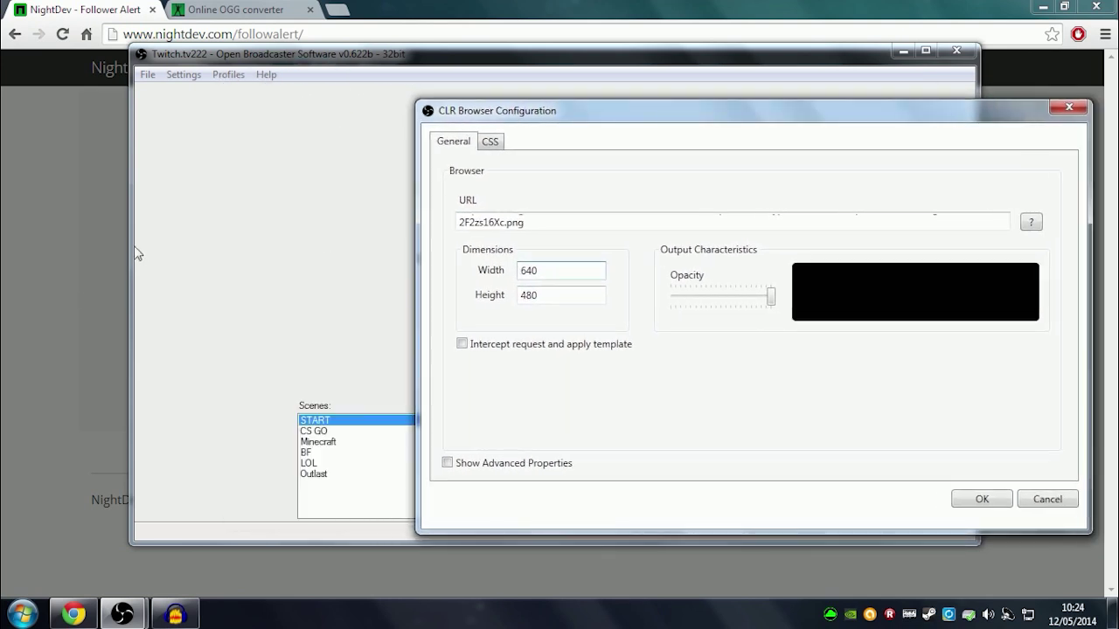
left_click(10, 258)
left_click(268, 326)
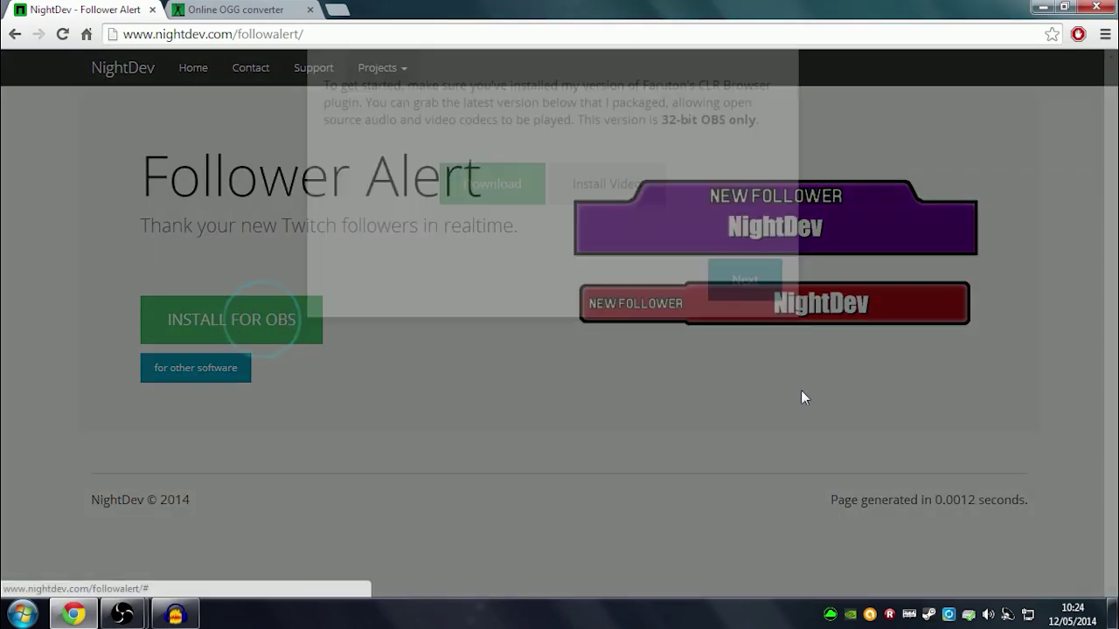
left_click(762, 340)
left_click(748, 543)
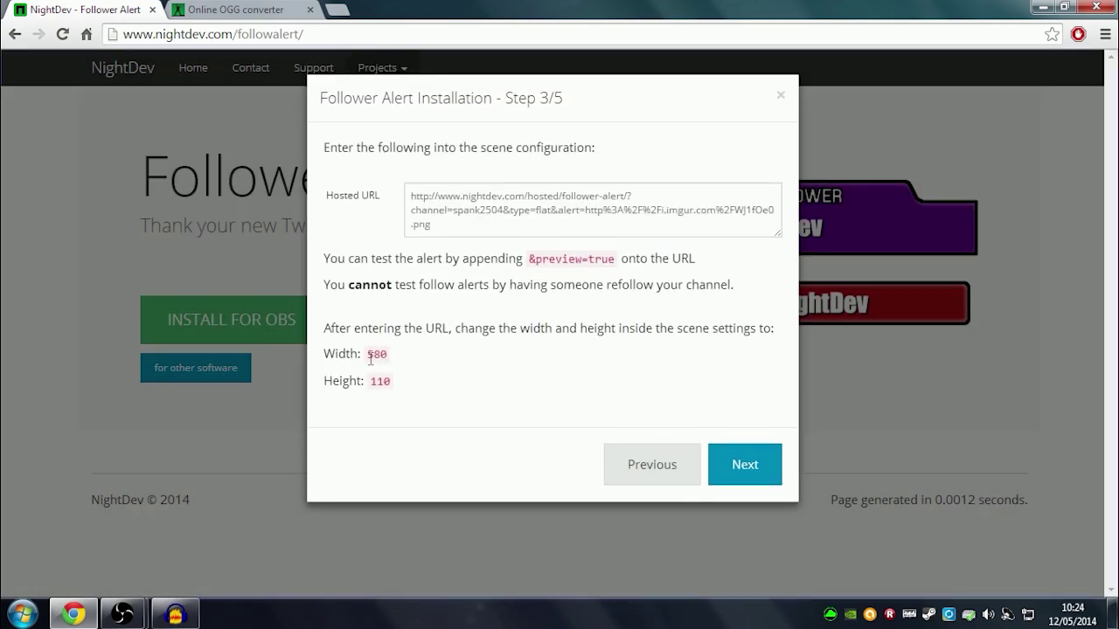
mouse_move(123, 613)
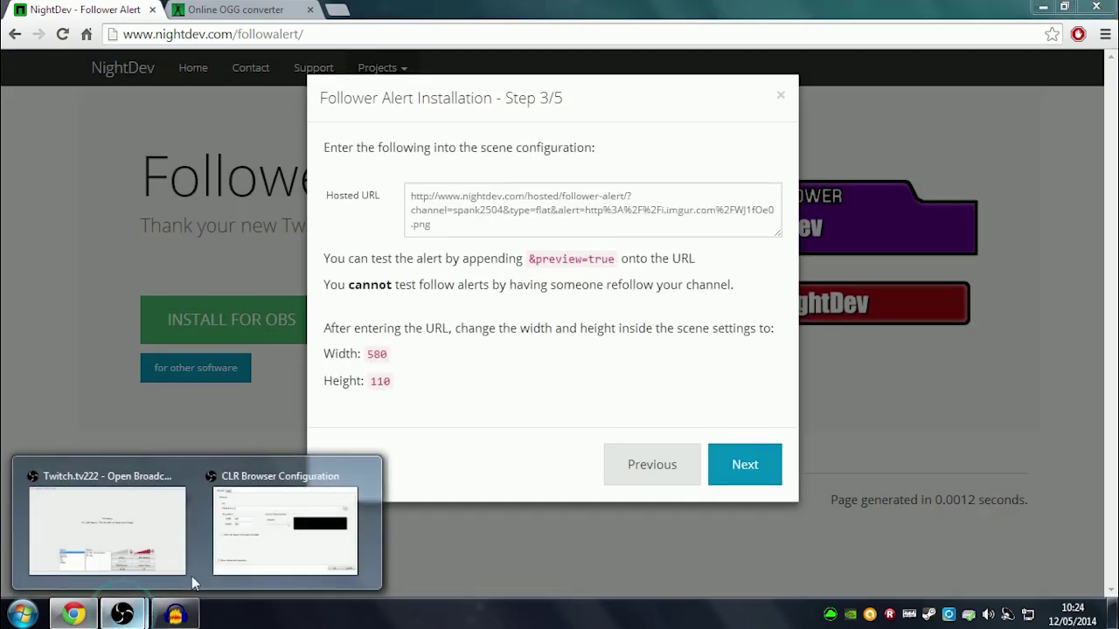
left_click(289, 529)
- Set the CLR Browser source to 580 wide and 110 high and save it
left_click(564, 268)
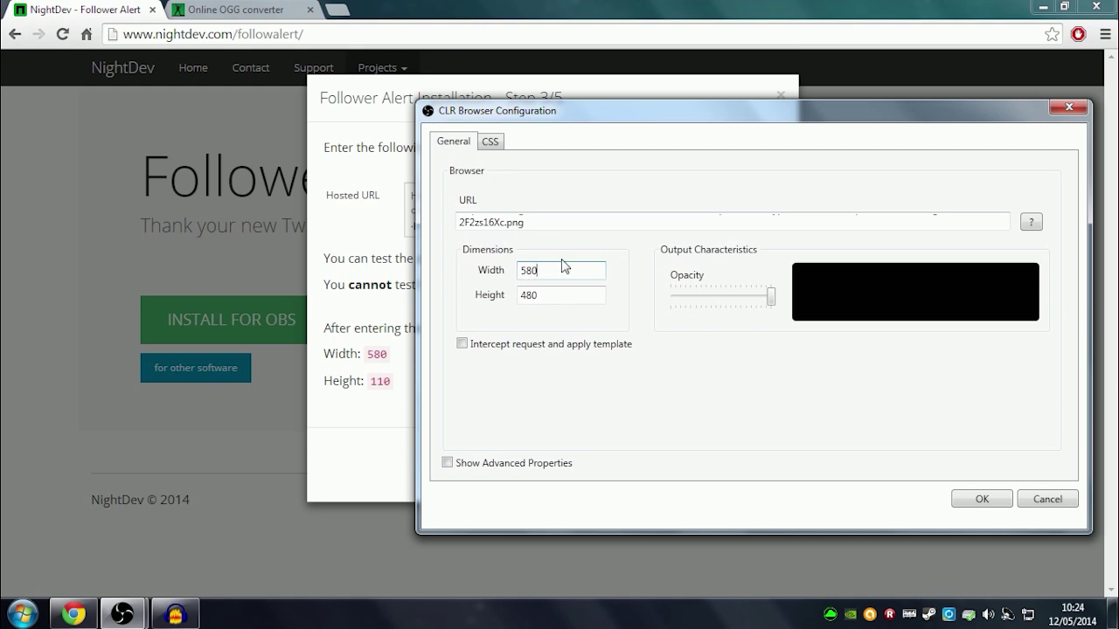
type("580")
double_click(536, 294)
left_click(981, 500)
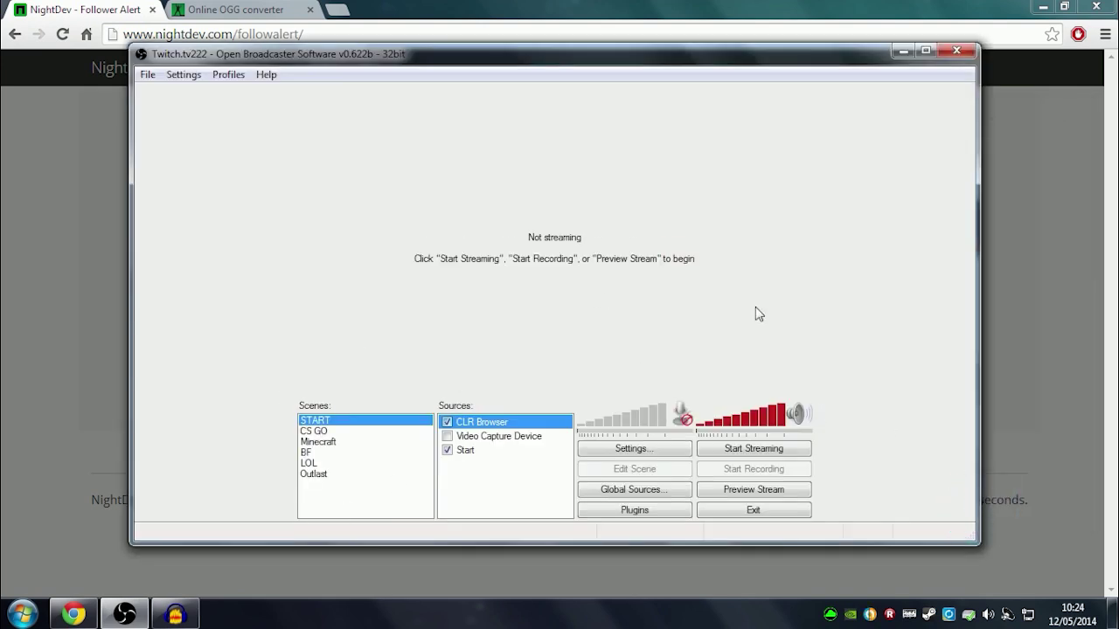
- Start the stream preview, ignore the hook module warning, and show the Start image
left_click(776, 486)
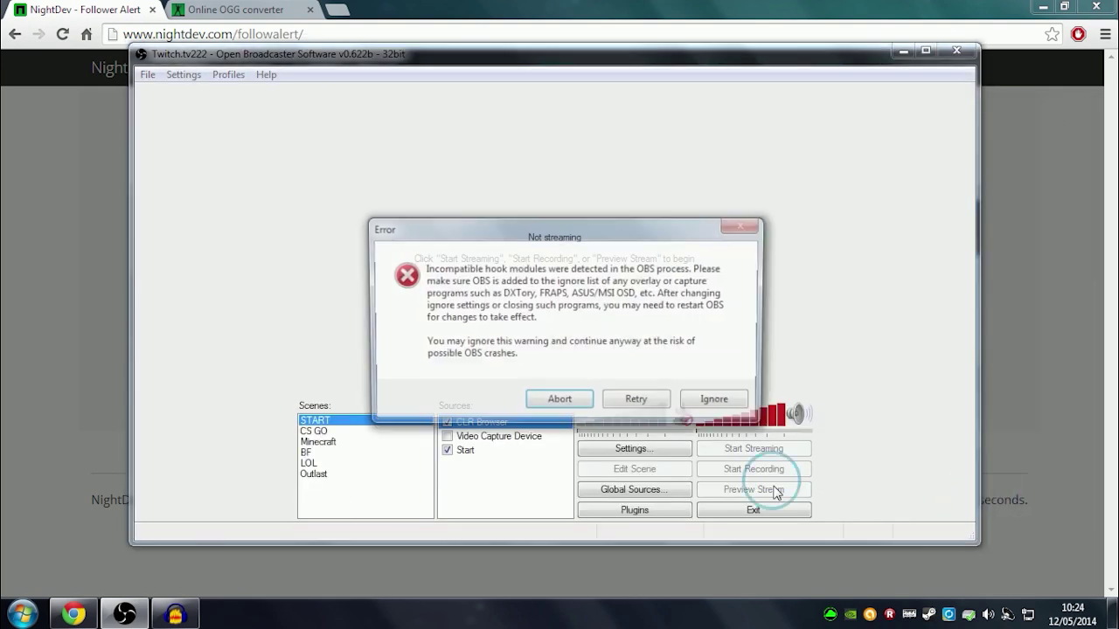
left_click(718, 403)
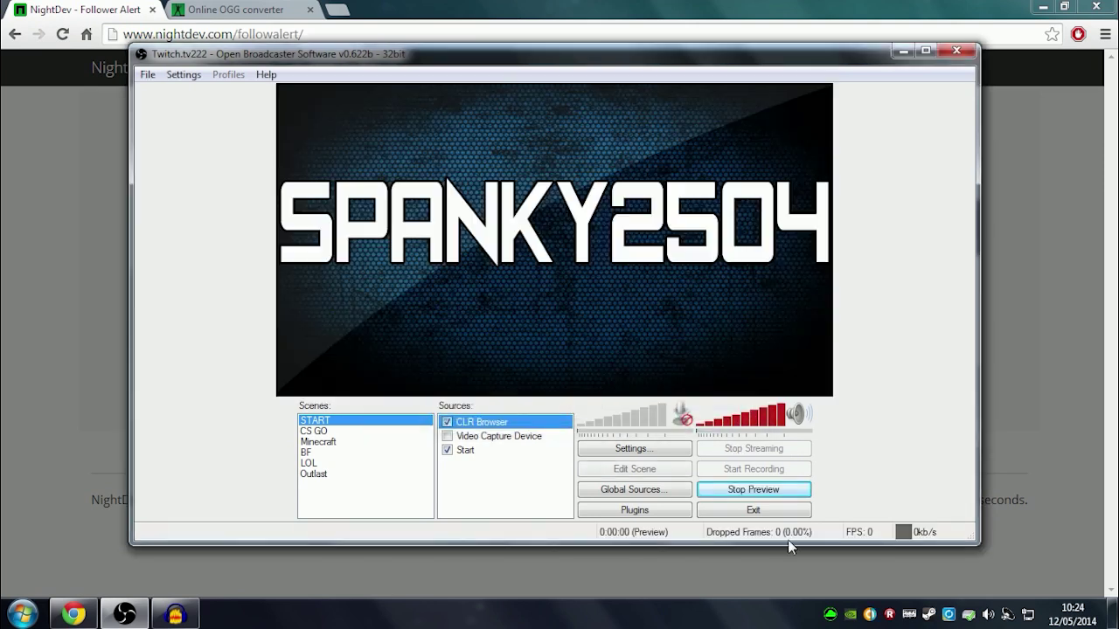
left_click(448, 449)
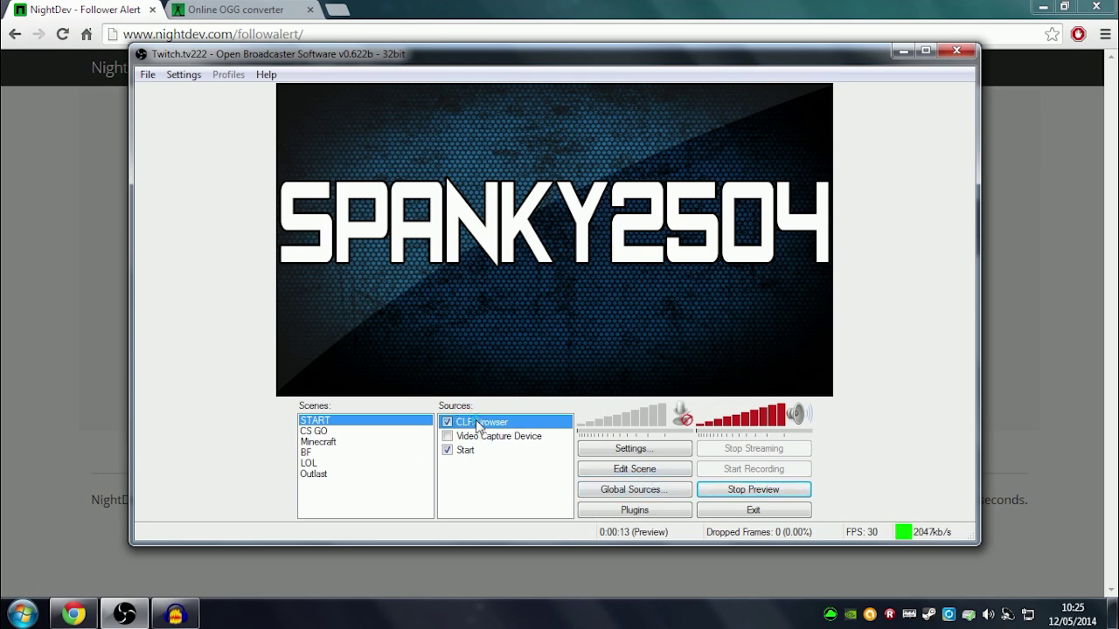
- With Edit Scene on, move and enlarge the alert box to the top centre
left_click(663, 475)
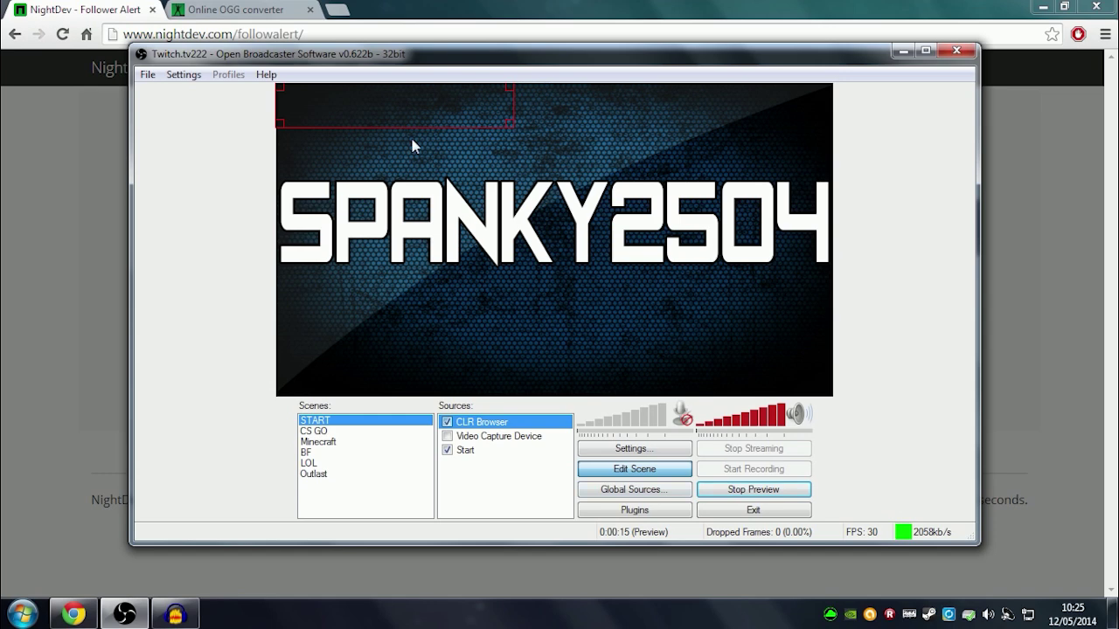
left_click_drag(413, 146, 559, 135)
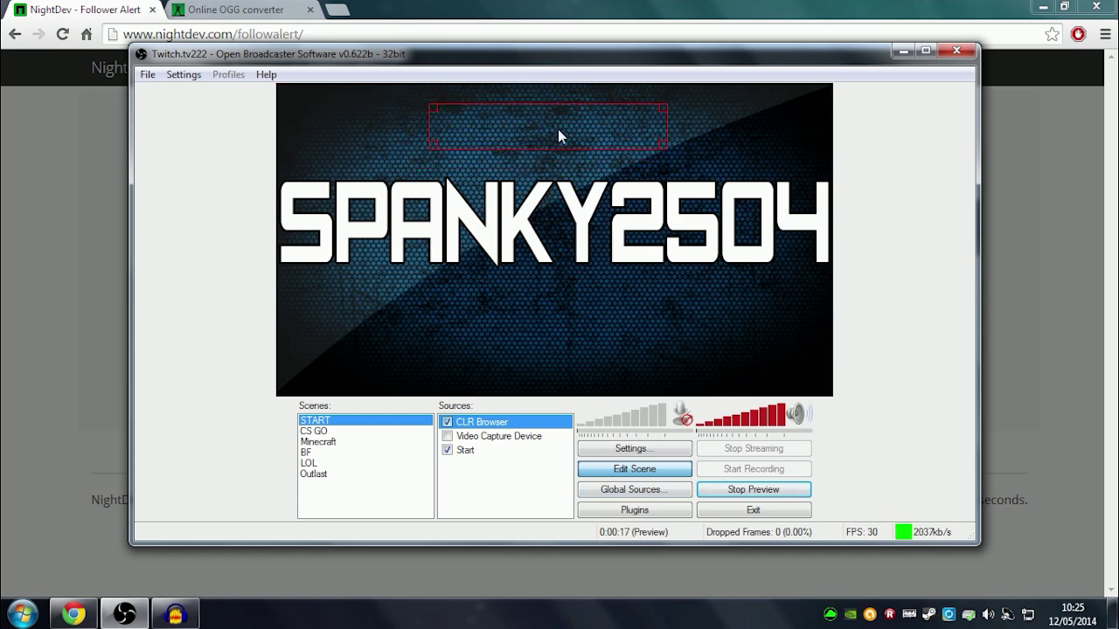
left_click_drag(667, 145, 595, 129)
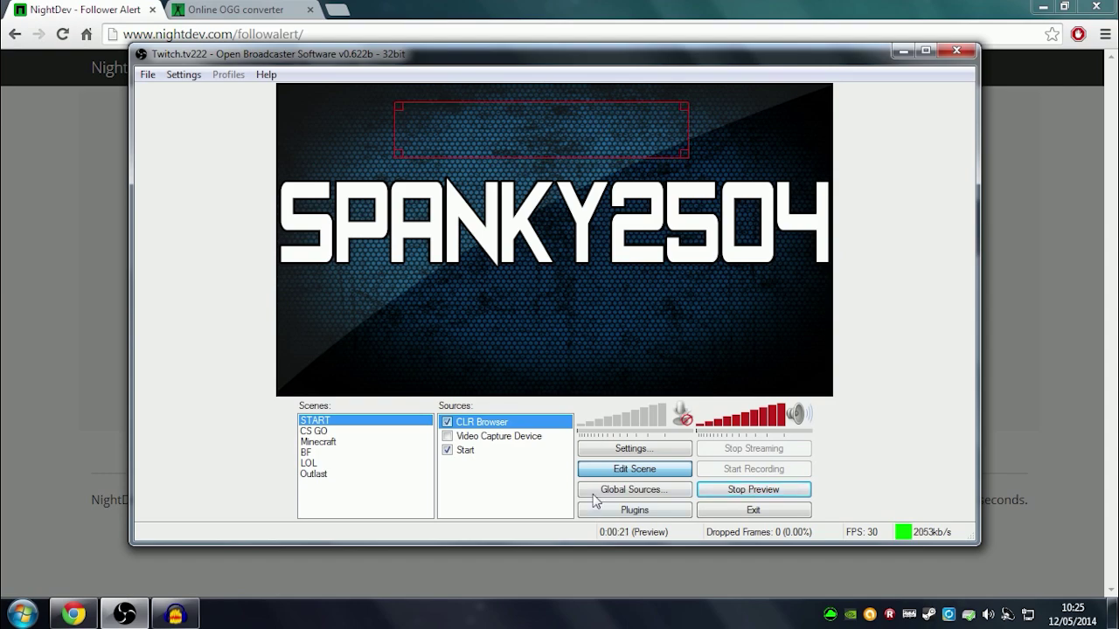
- Append &preview=true to the CLR Browser source URL so the purple test alert shows
left_click(535, 483)
right_click(481, 423)
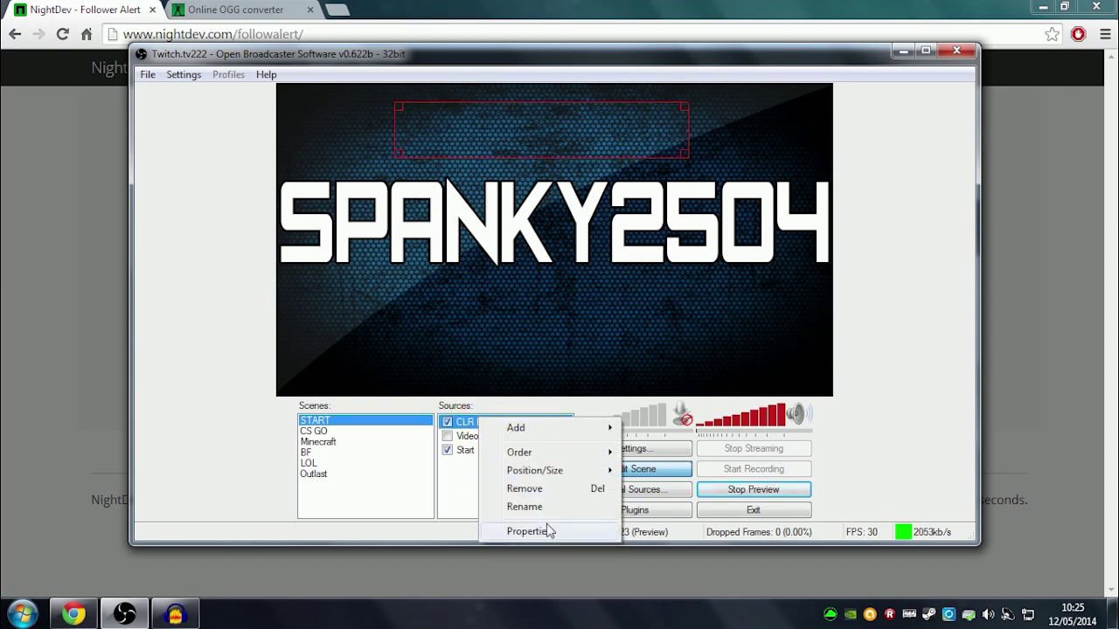
left_click(547, 530)
left_click(778, 202)
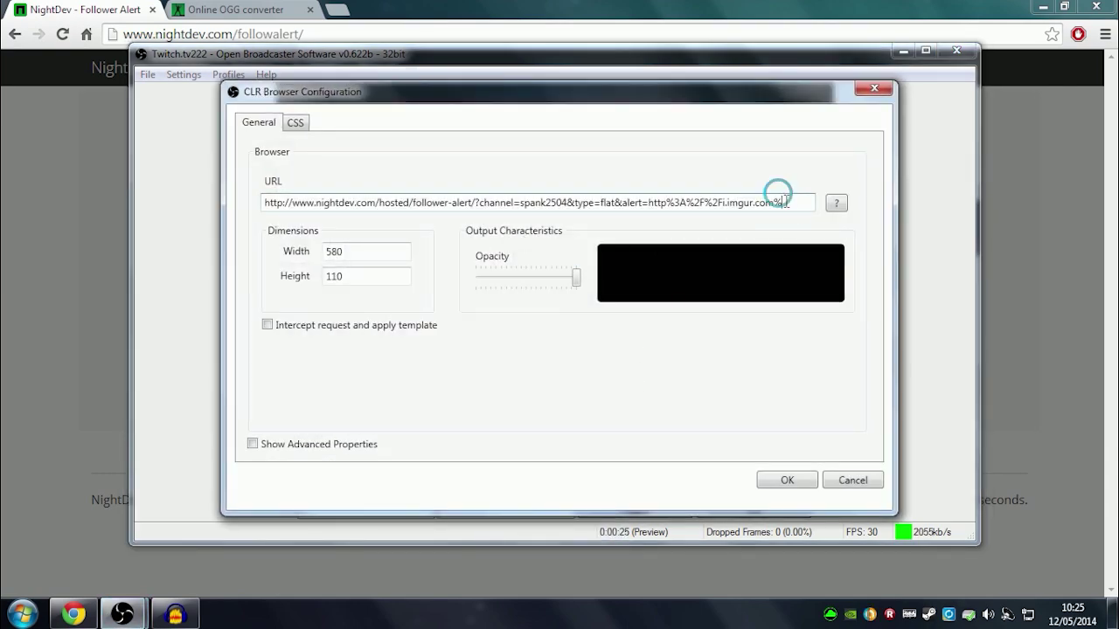
type("2F2zs16Xc.png")
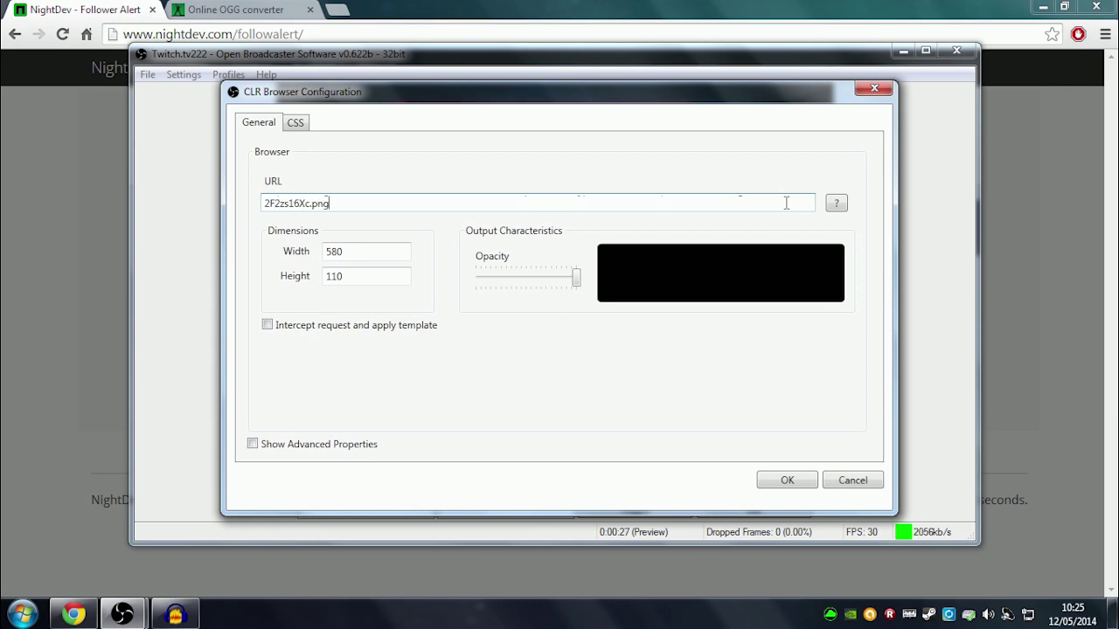
type("&prewie")
key("BackSpace")
key("BackSpace")
key("BackSpace")
type("view=true")
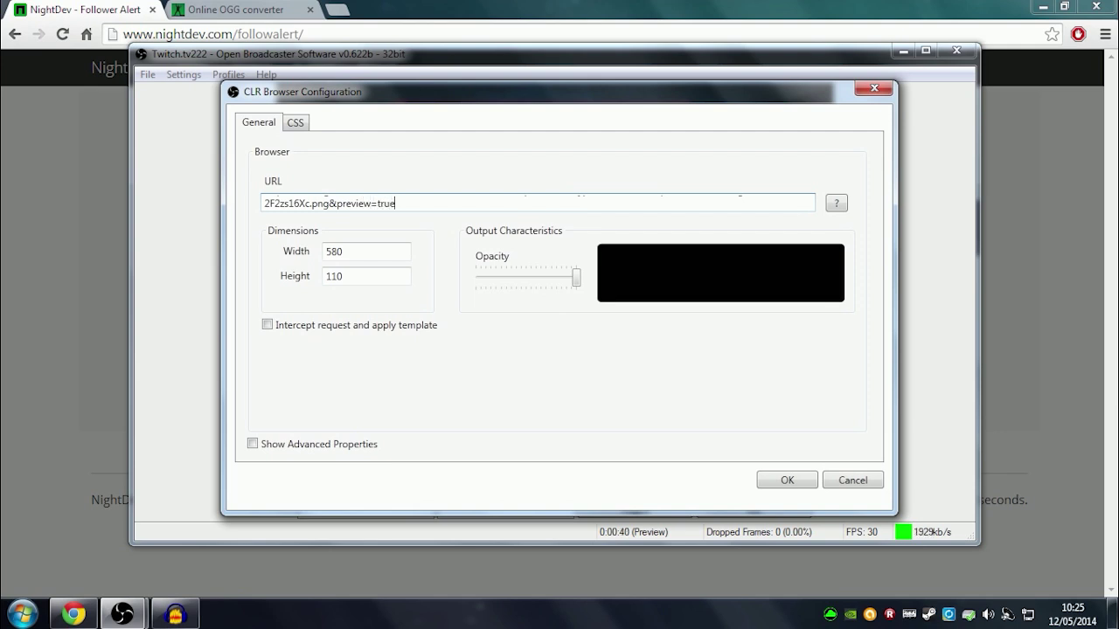
left_click(788, 480)
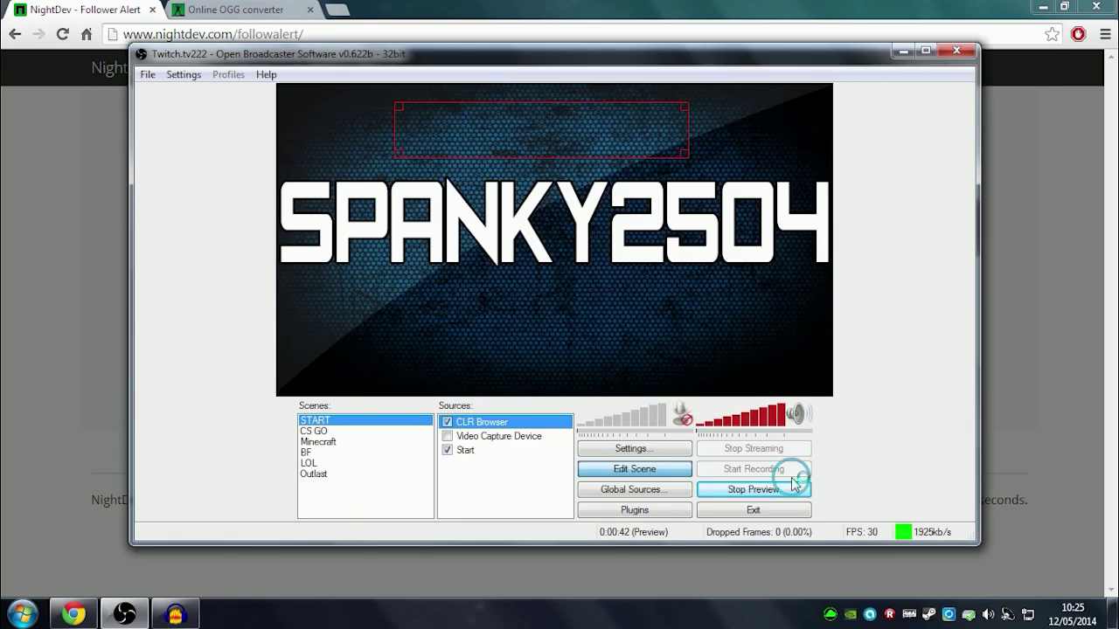
left_click(495, 507)
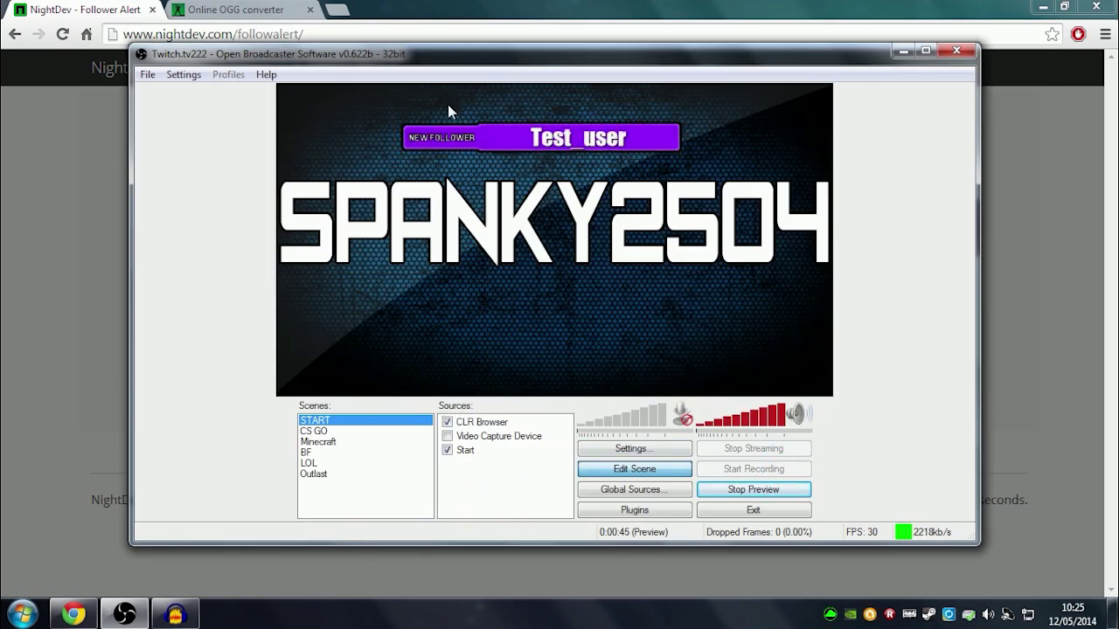